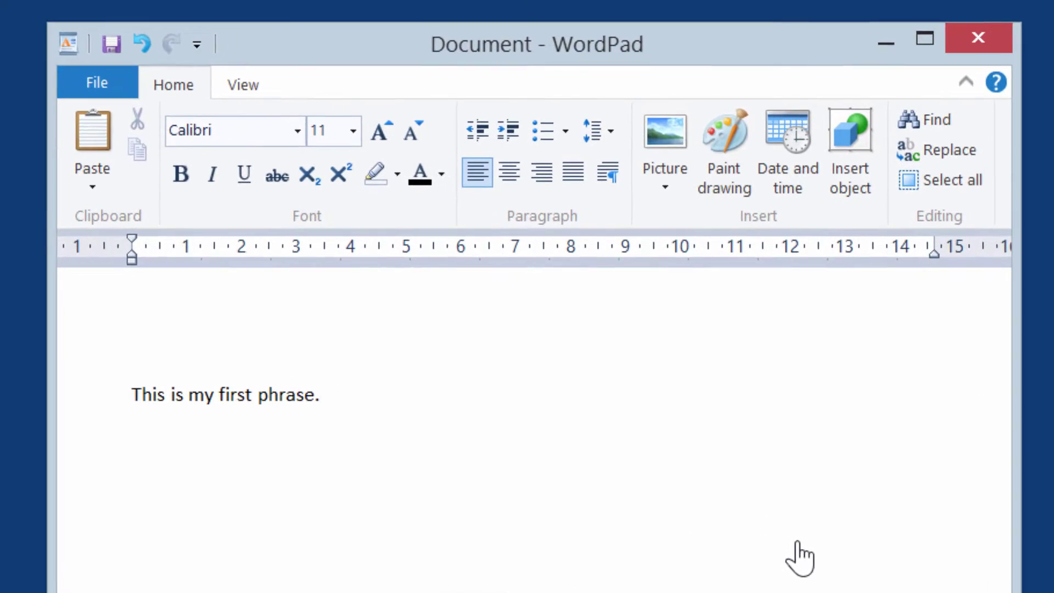
Select the WordPad sentence 'This is my first phrase.' to save it as a phrase.
drag(338, 406, 58, 410)
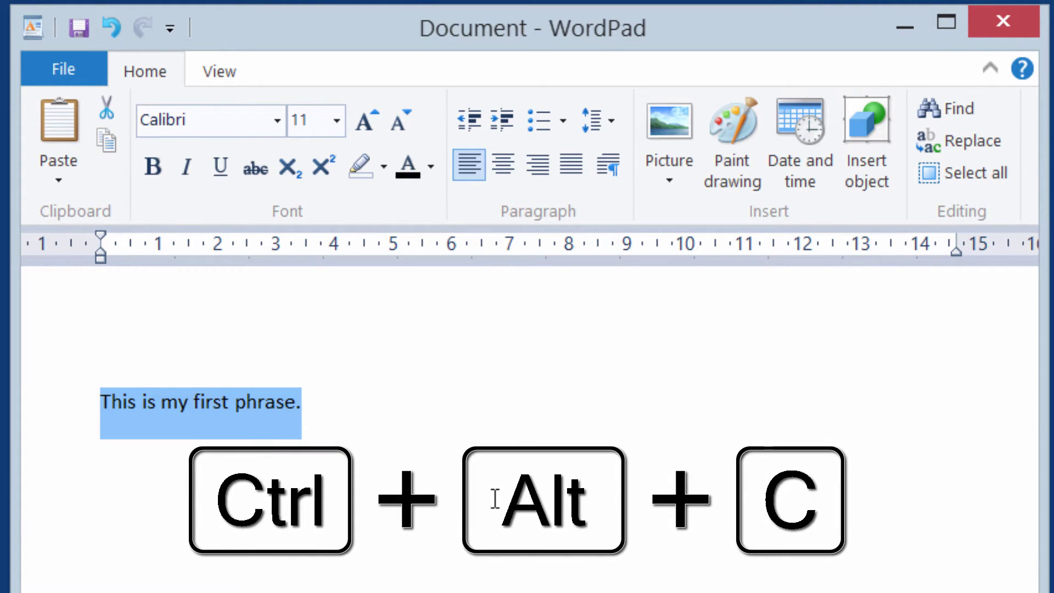
Create a phrase from the sentence and trim its description to 'First phrase.'.
key(ctrl+alt+c)
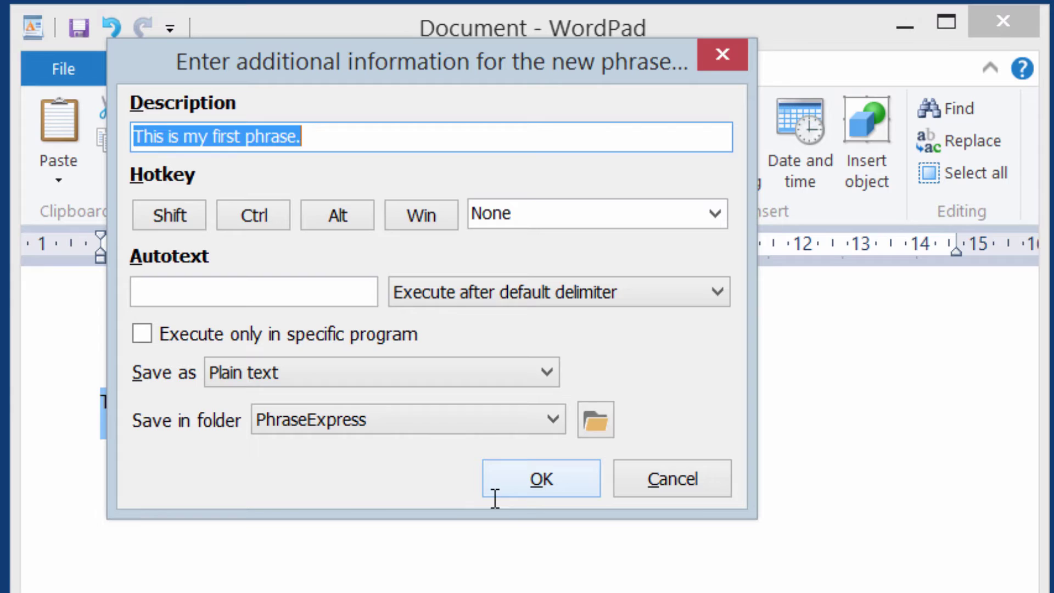
click(183, 136)
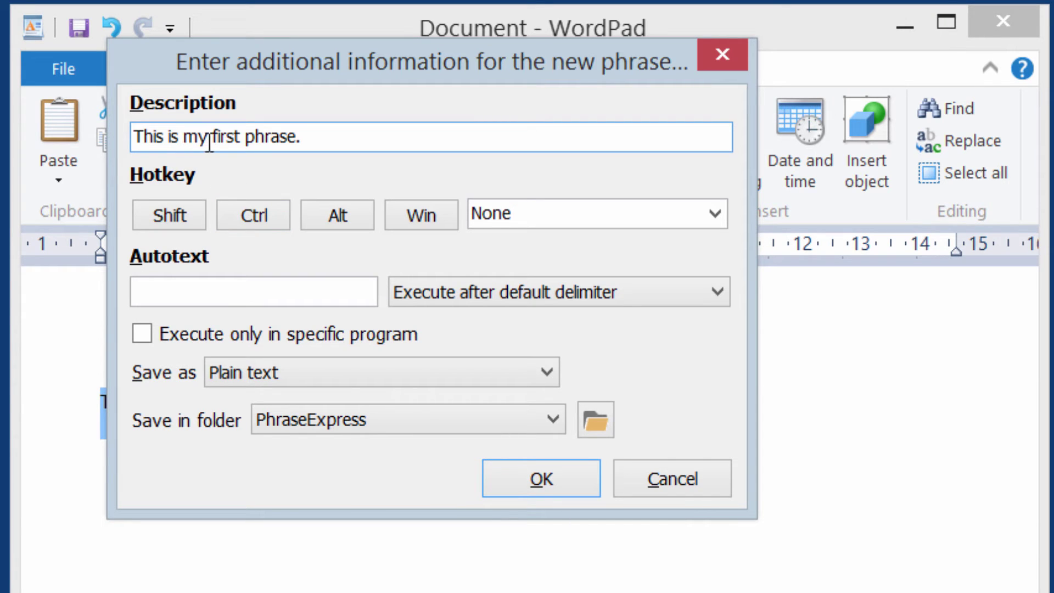
key(shift+Home)
text(F)
key(Delete)
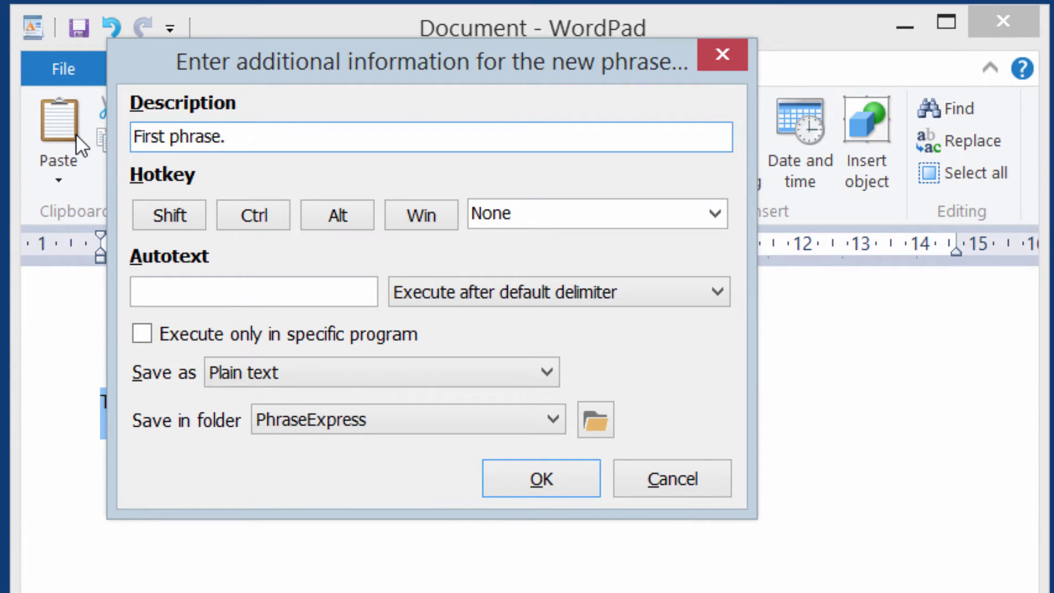
Give the phrase the hotkey Ctrl+Alt+P and the autotext 'mfp'.
click(520, 213)
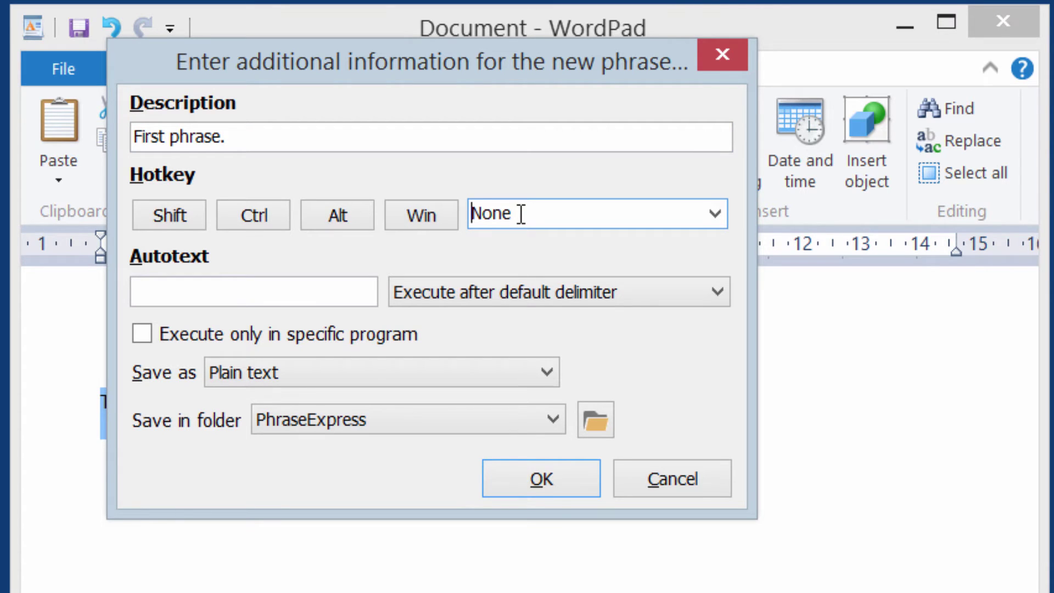
key(ctrl+alt)
key(ctrl+alt+p)
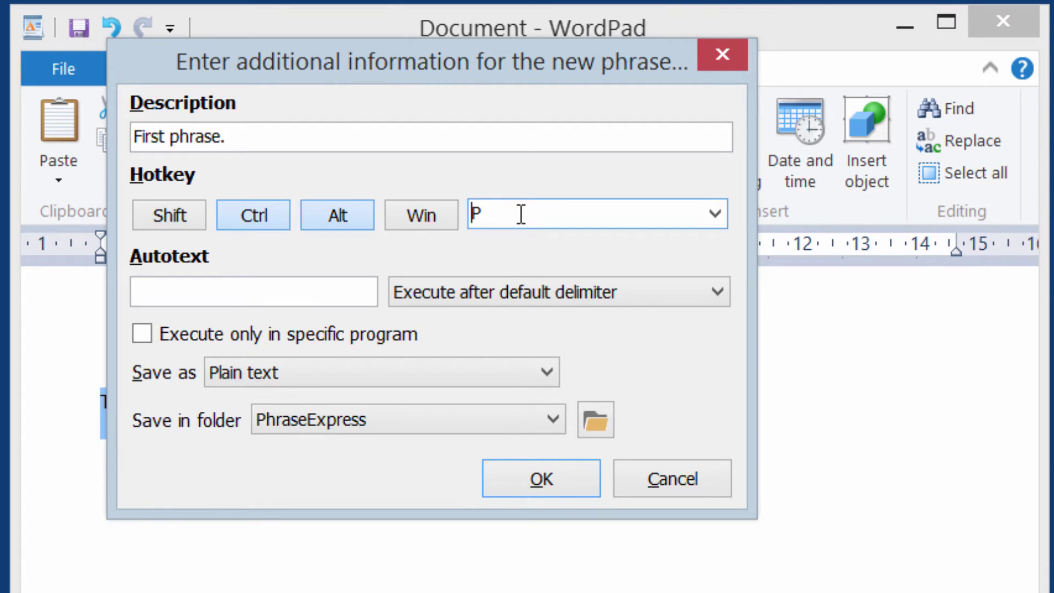
click(291, 294)
text(mfp)
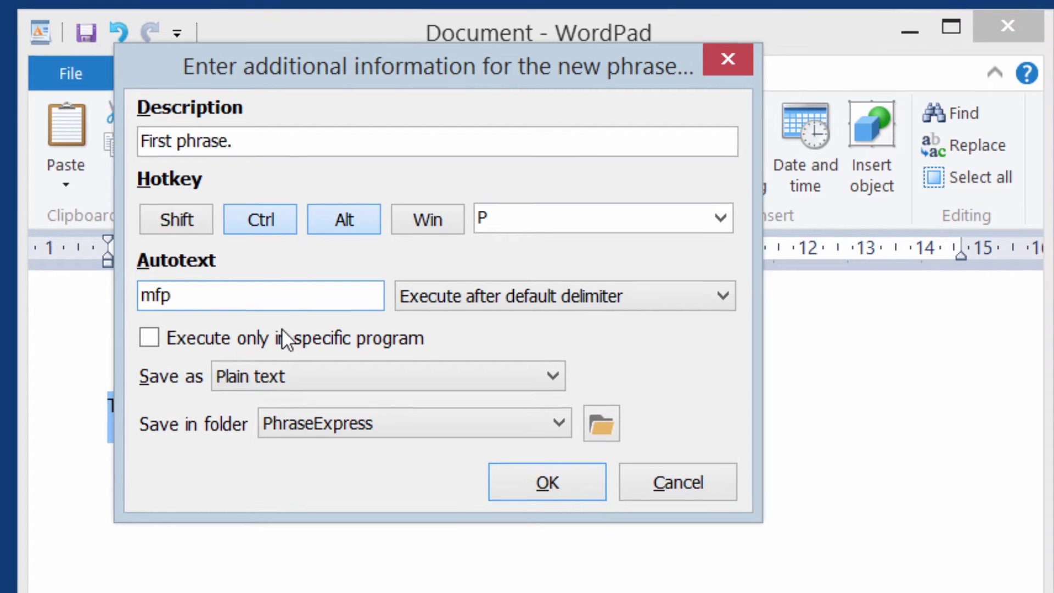
Restrict the phrase to run only in Wordpad, matching any window title.
click(282, 338)
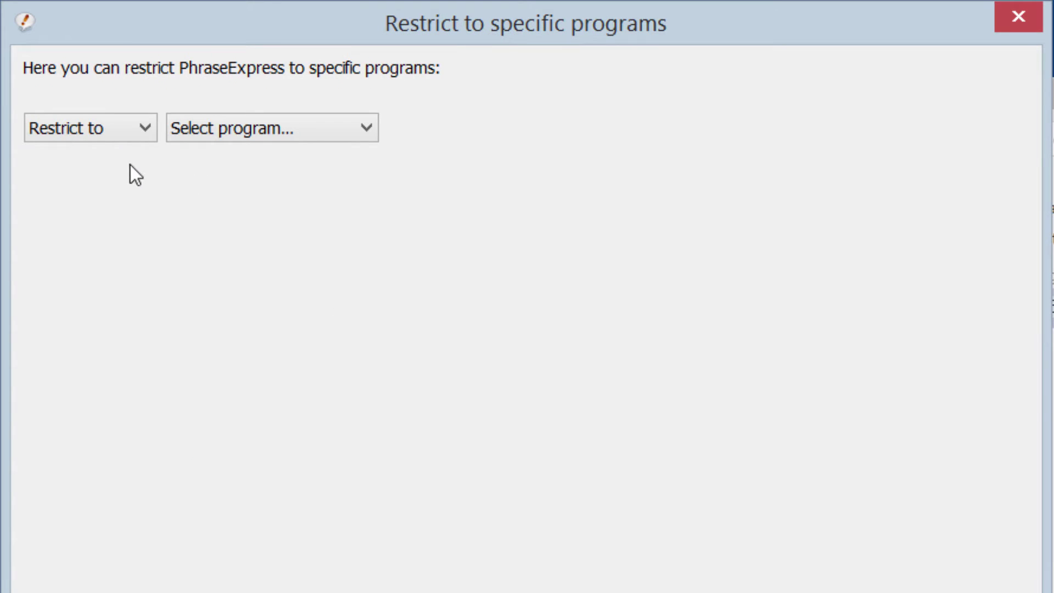
click(99, 133)
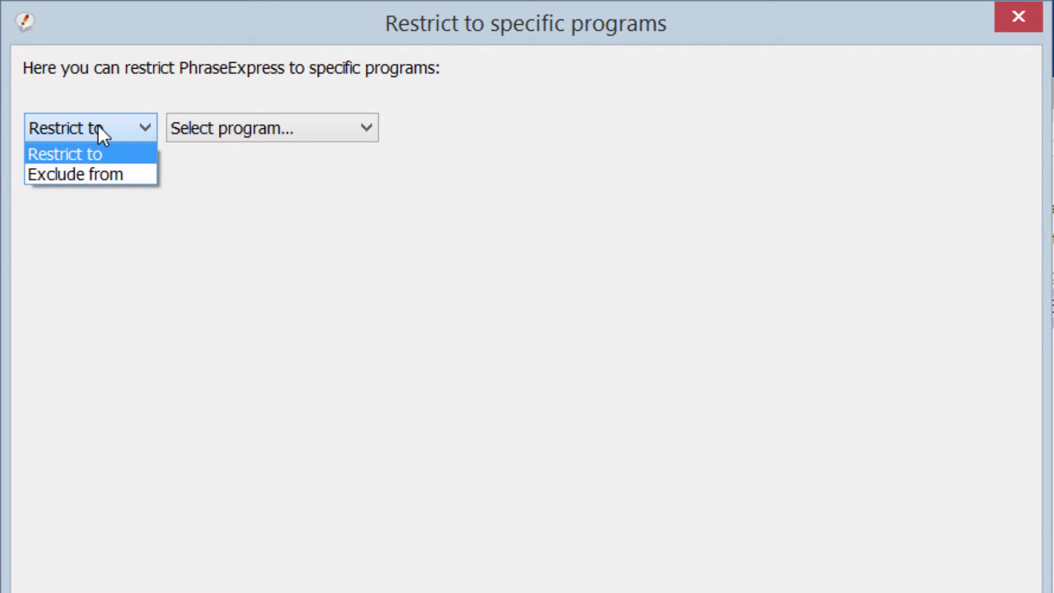
click(98, 132)
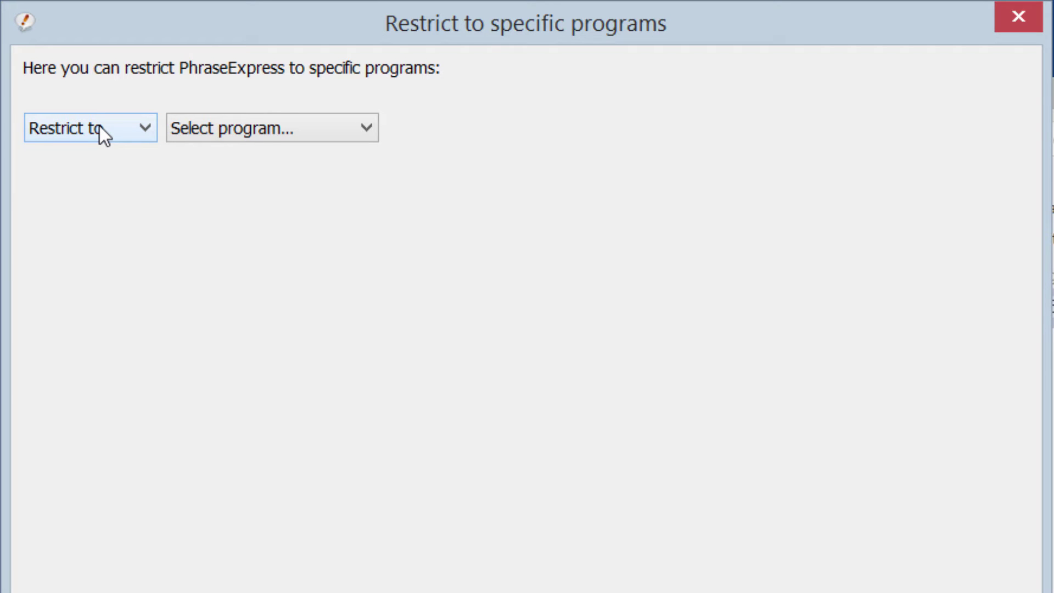
click(261, 129)
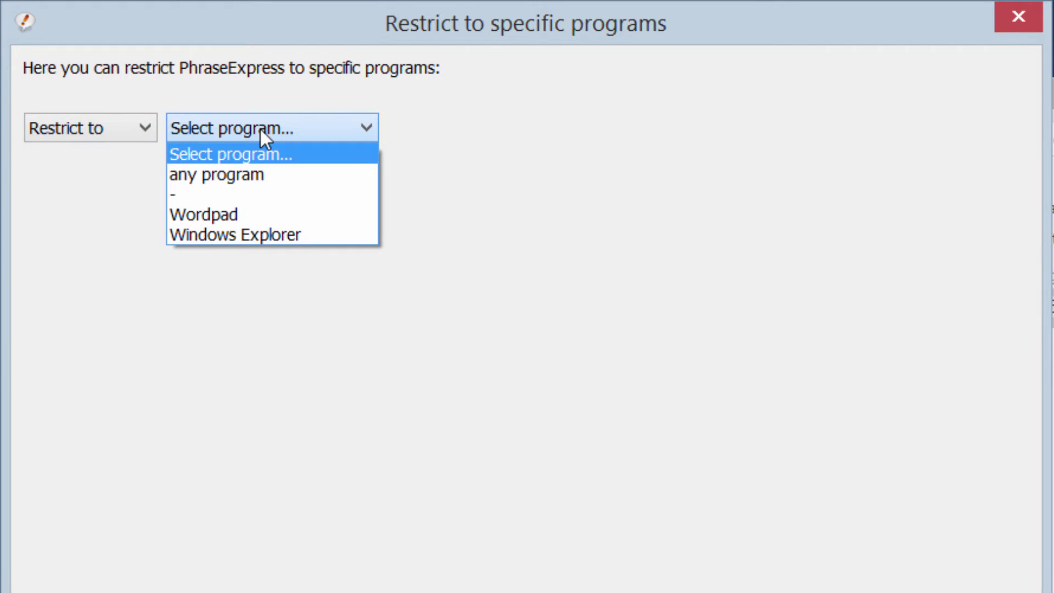
click(275, 214)
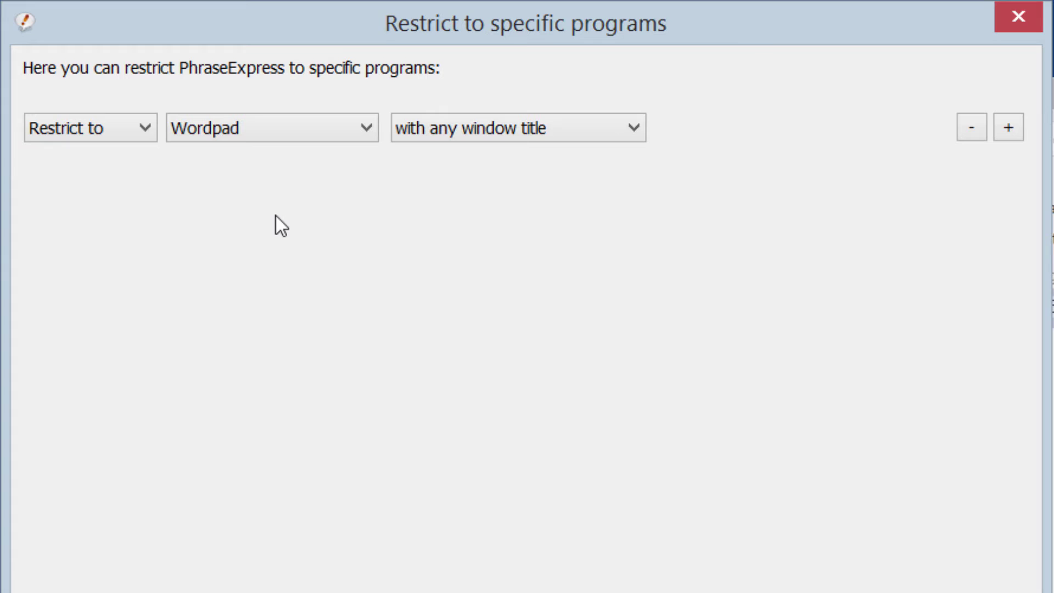
click(637, 128)
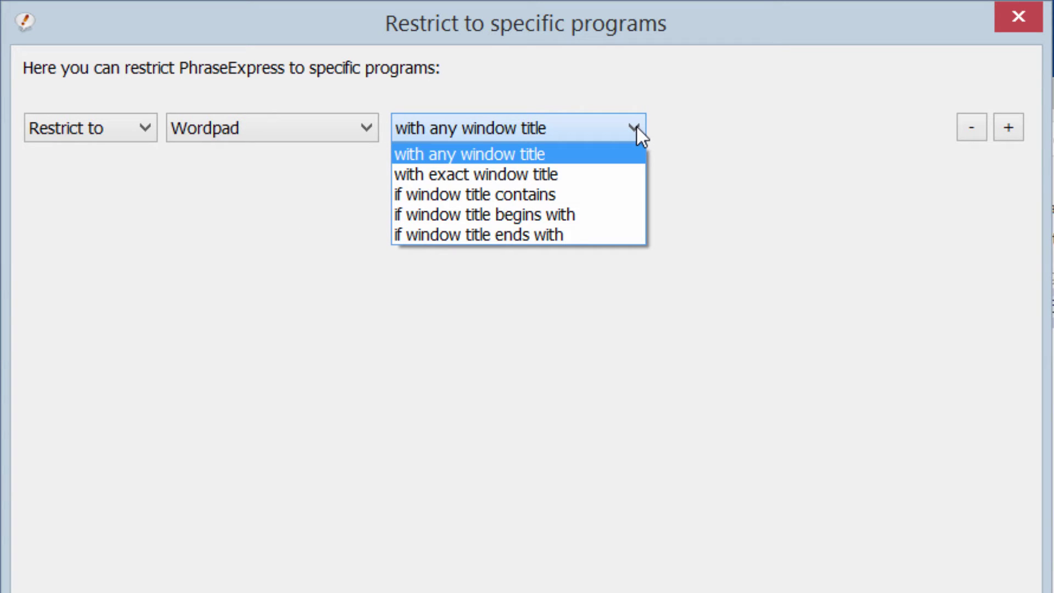
click(694, 132)
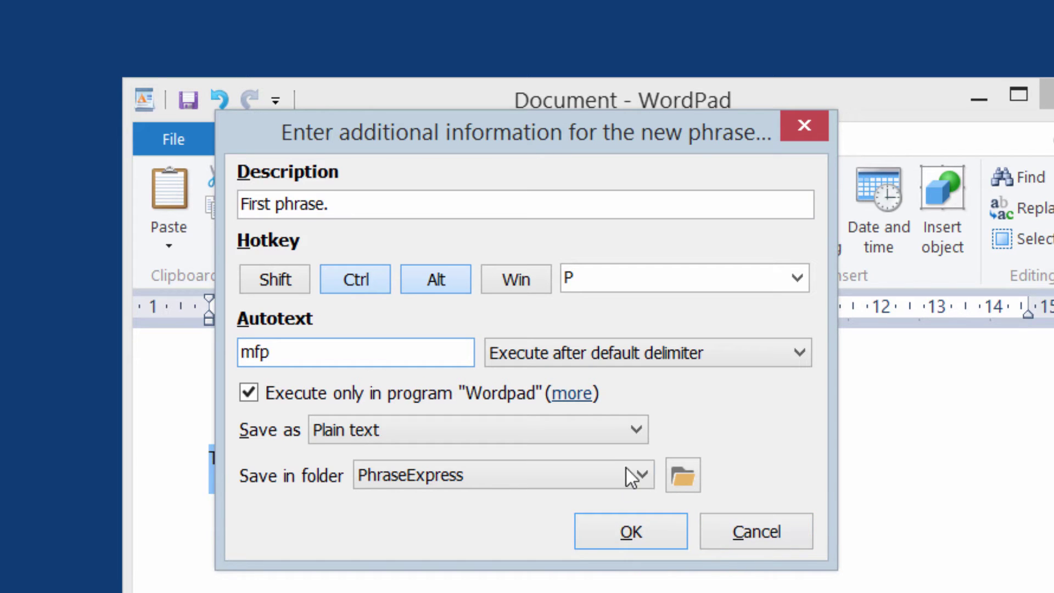
Try Formatted text as the save format, then revert to Plain text.
click(619, 427)
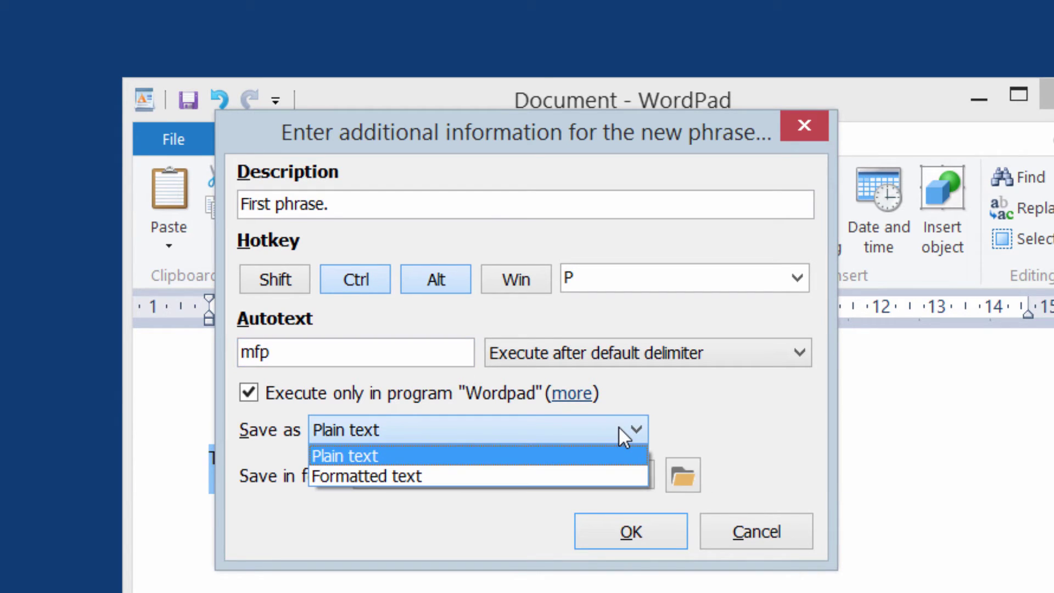
click(576, 475)
click(573, 428)
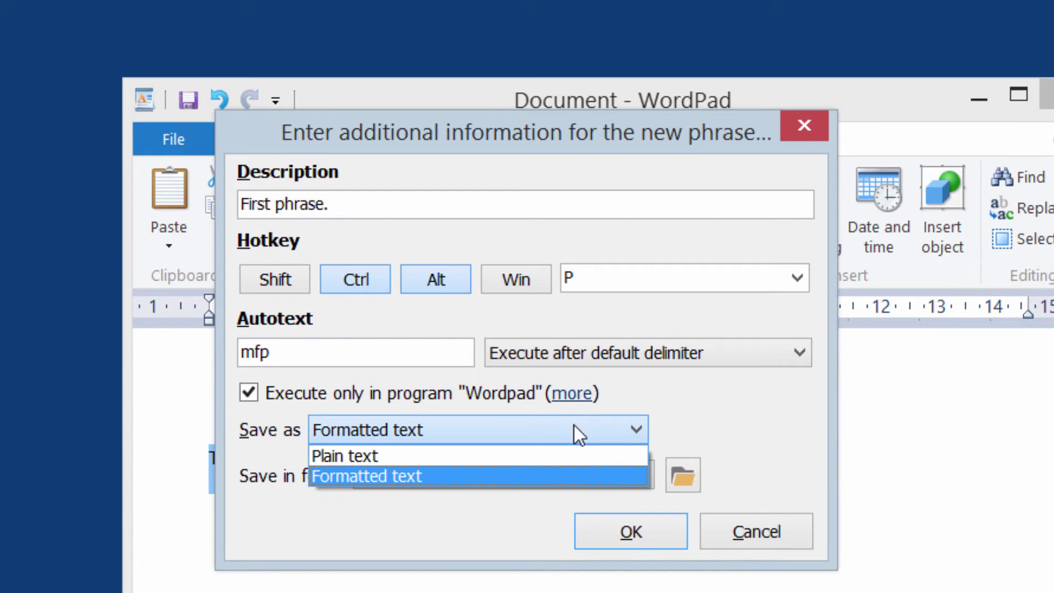
click(569, 459)
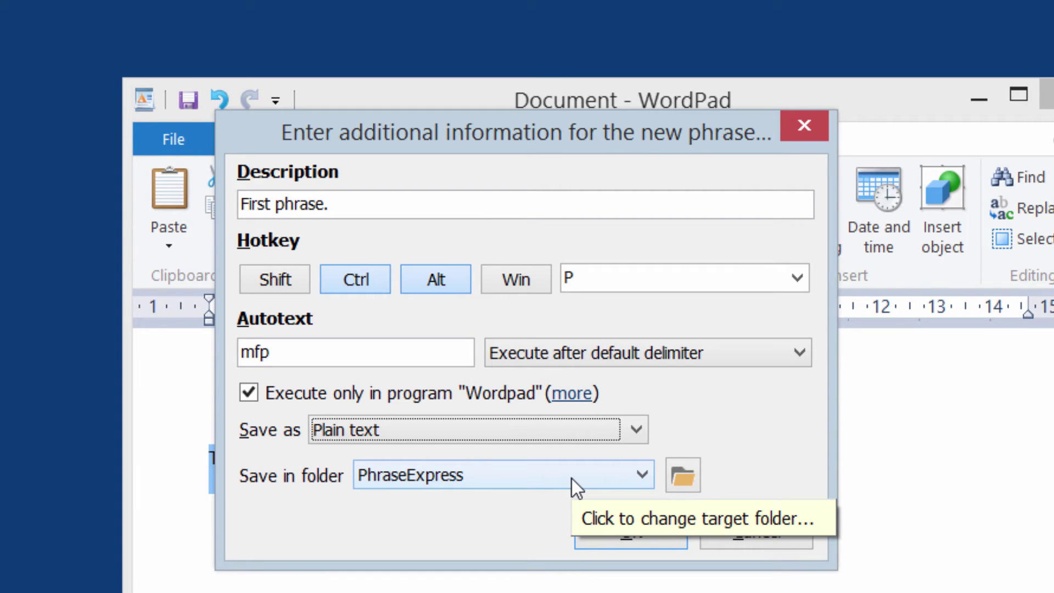
Leave the target folder as the top-level PhraseExpress folder and confirm the new phrase.
click(680, 477)
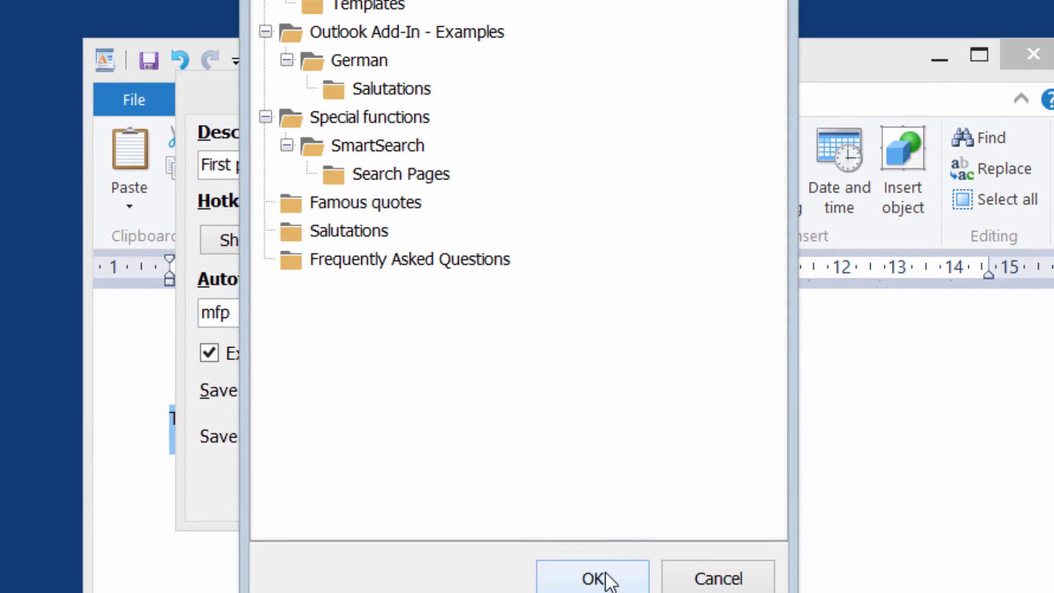
click(606, 580)
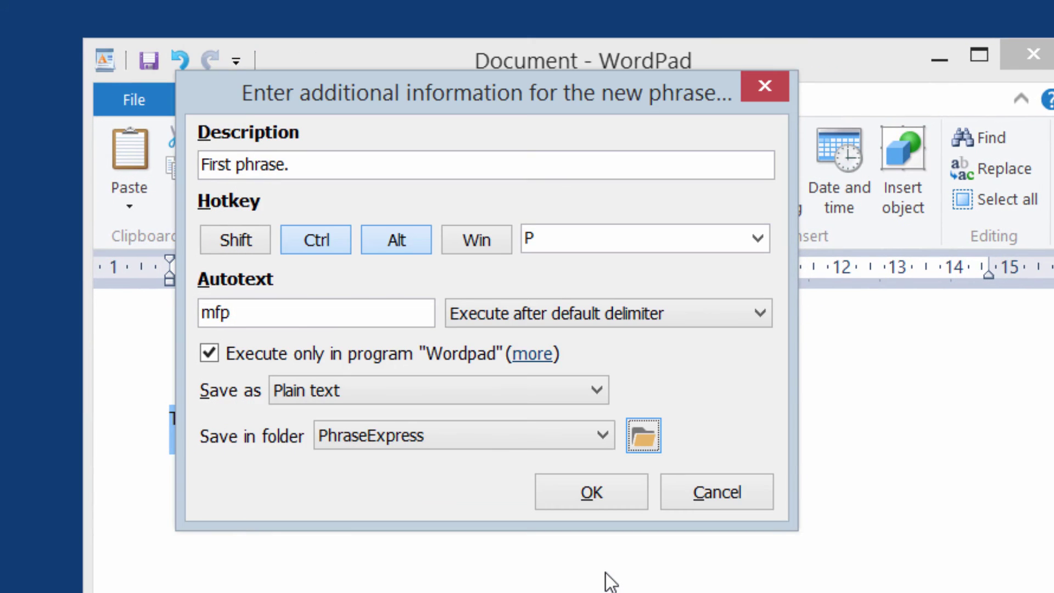
click(616, 500)
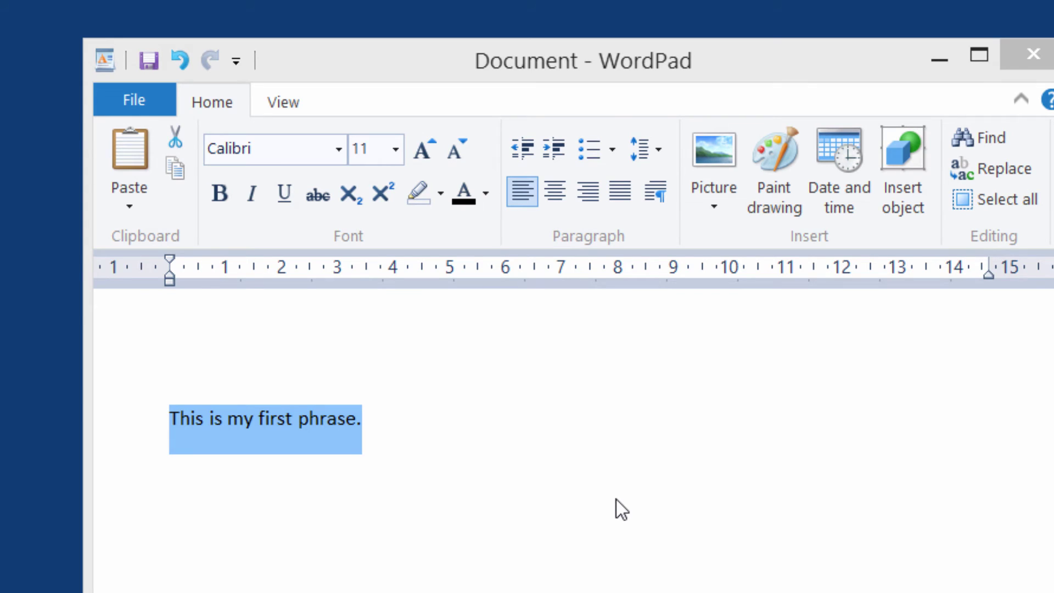
On a new line below the sentence, expand 'mfp' and insert the phrase again via its hotkey.
click(617, 499)
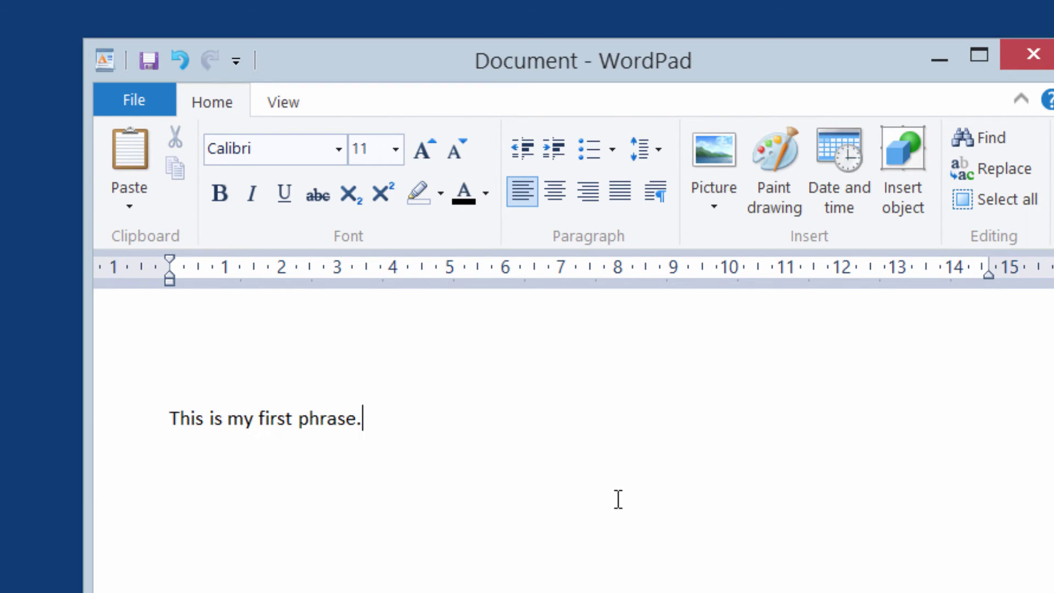
key(Return)
text(mf)
text(p)
key(space)
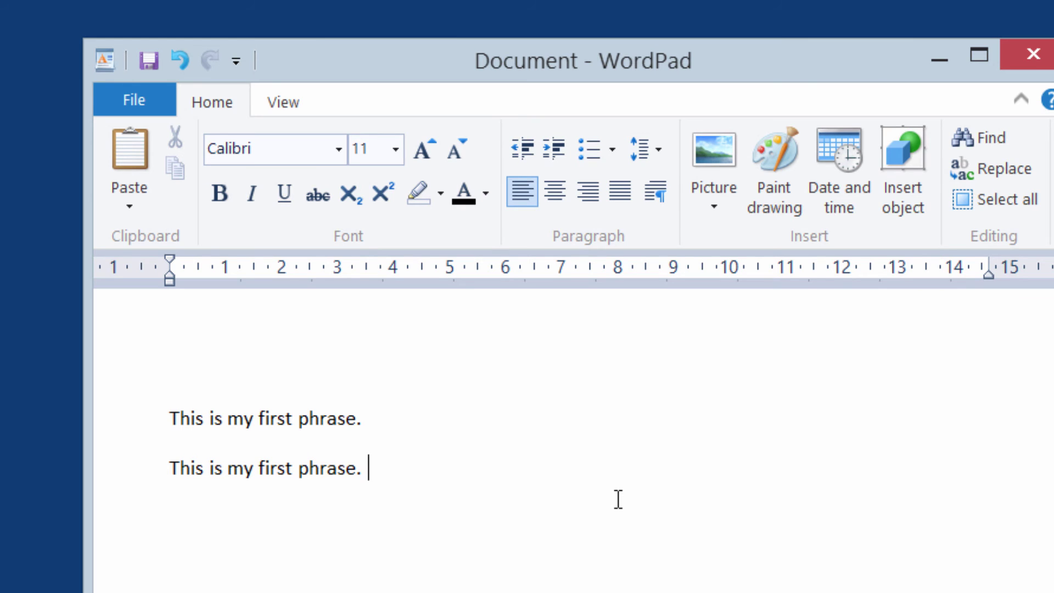
text(This is my first phrase.)
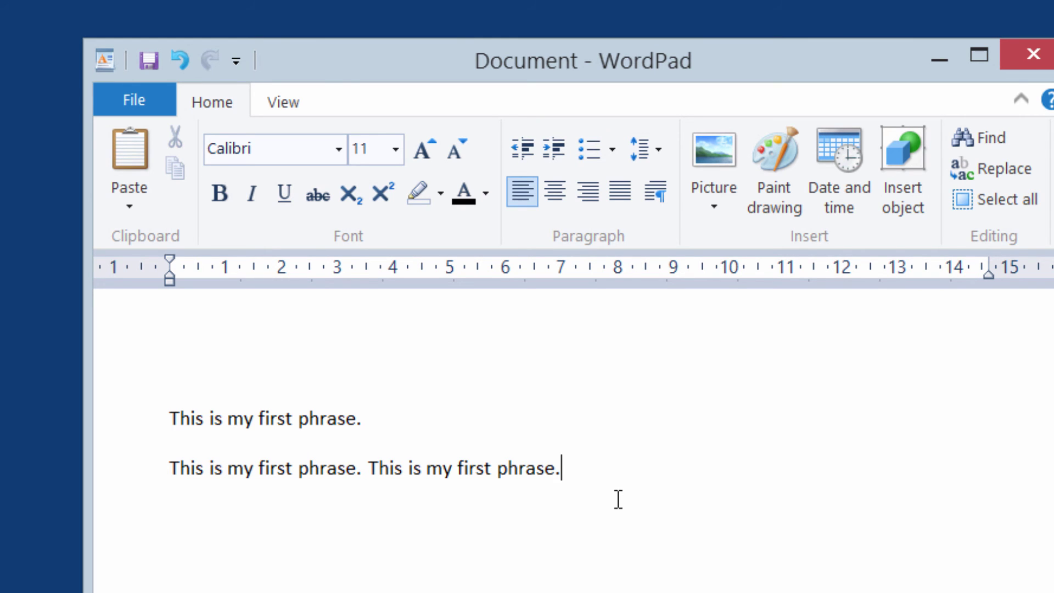